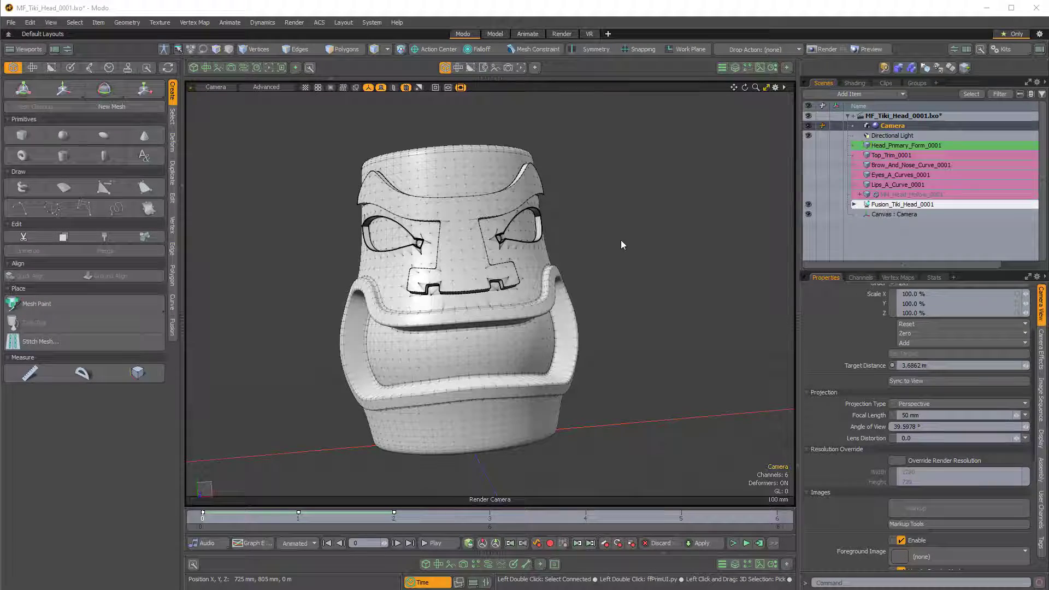
Orbit the Render Camera to view the tiki head frontally from slightly above.
{"action": "left_click_drag", "start_coordinate": [582, 267], "coordinate": [569, 355], "text": "alt"}
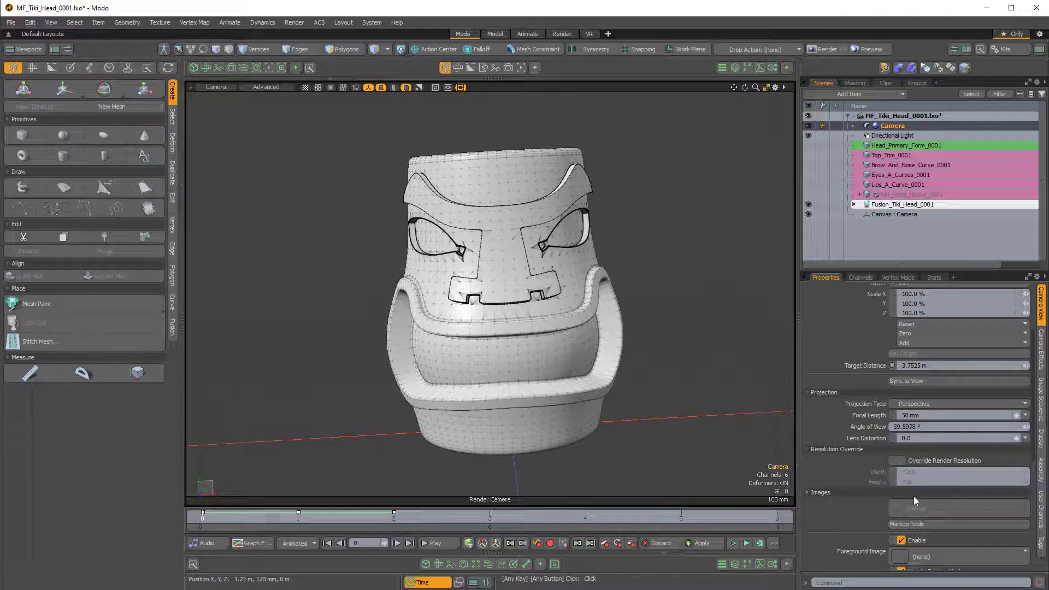
{"action": "left_click_drag", "start_coordinate": [550, 295], "coordinate": [528, 291], "text": "alt"}
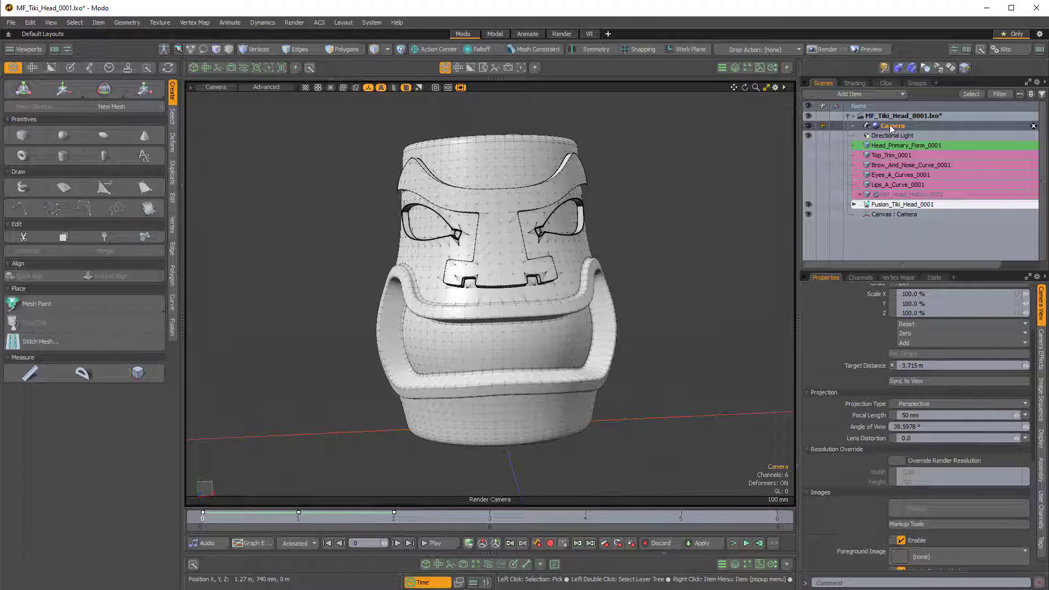
{"action": "left_click", "coordinate": [207, 87]}
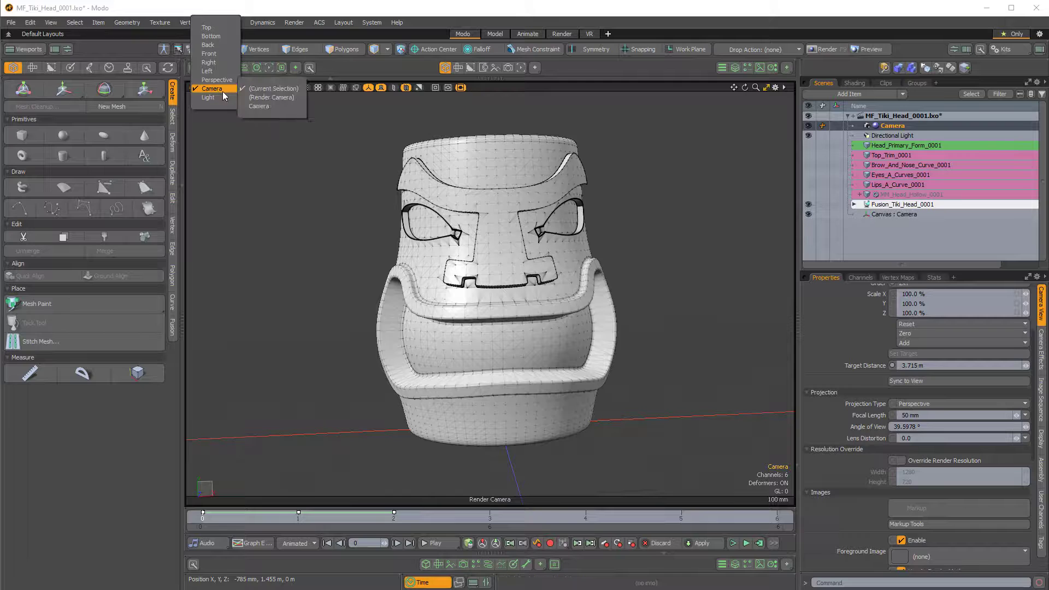
{"action": "left_click", "coordinate": [281, 97]}
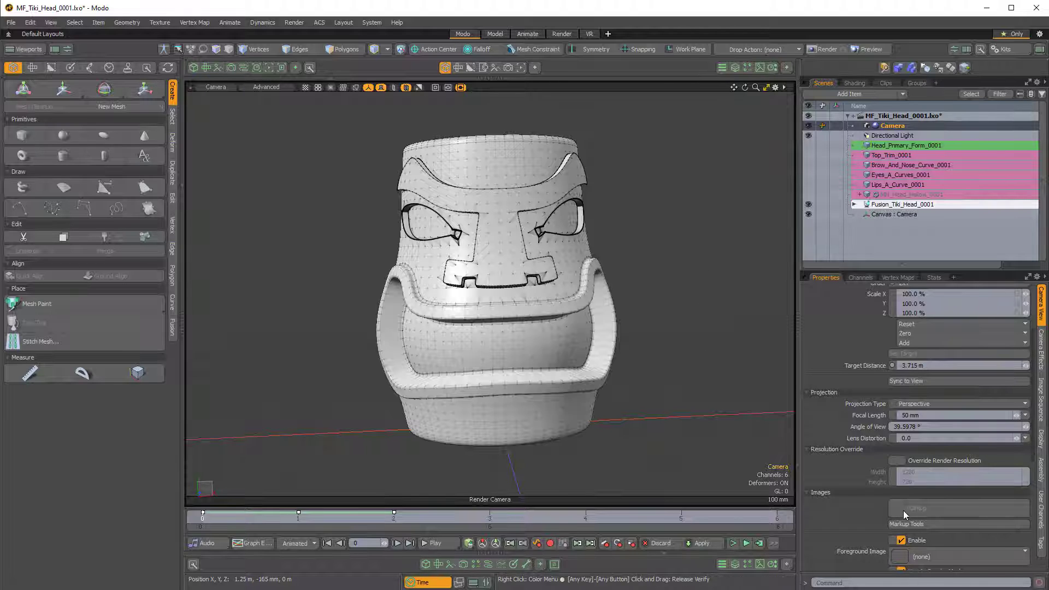
Show the clips list and preview the Camera clip in the Image Viewer.
{"action": "left_click", "coordinate": [761, 68]}
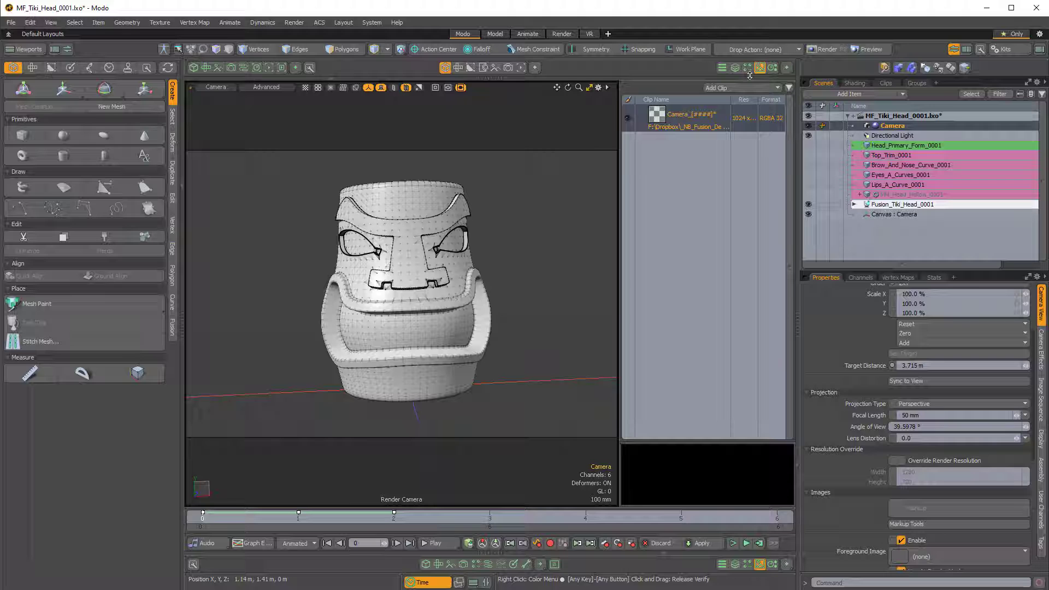
{"action": "left_click", "coordinate": [760, 69]}
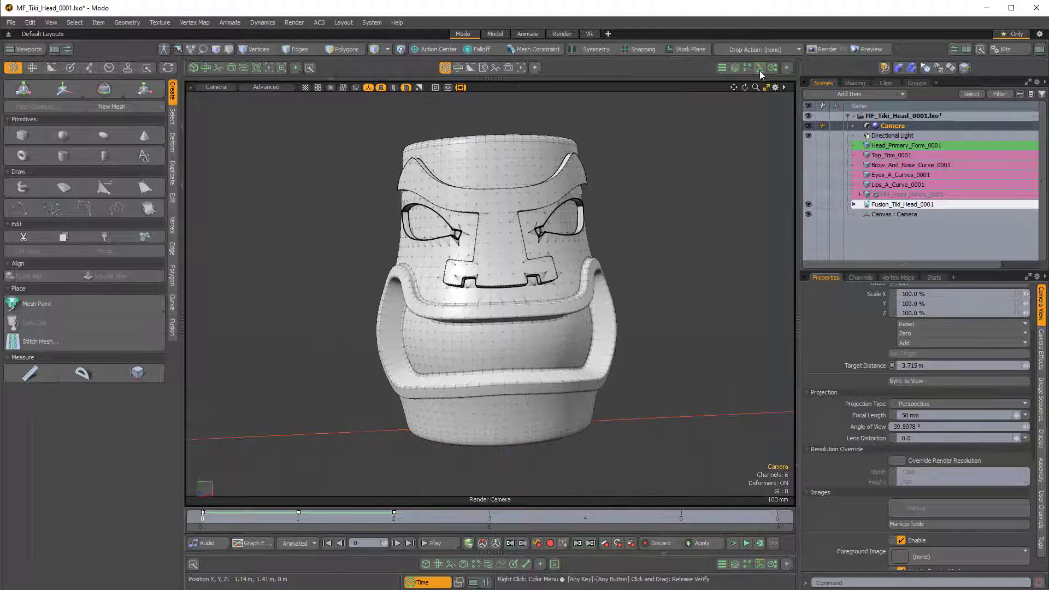
{"action": "left_click", "coordinate": [761, 68]}
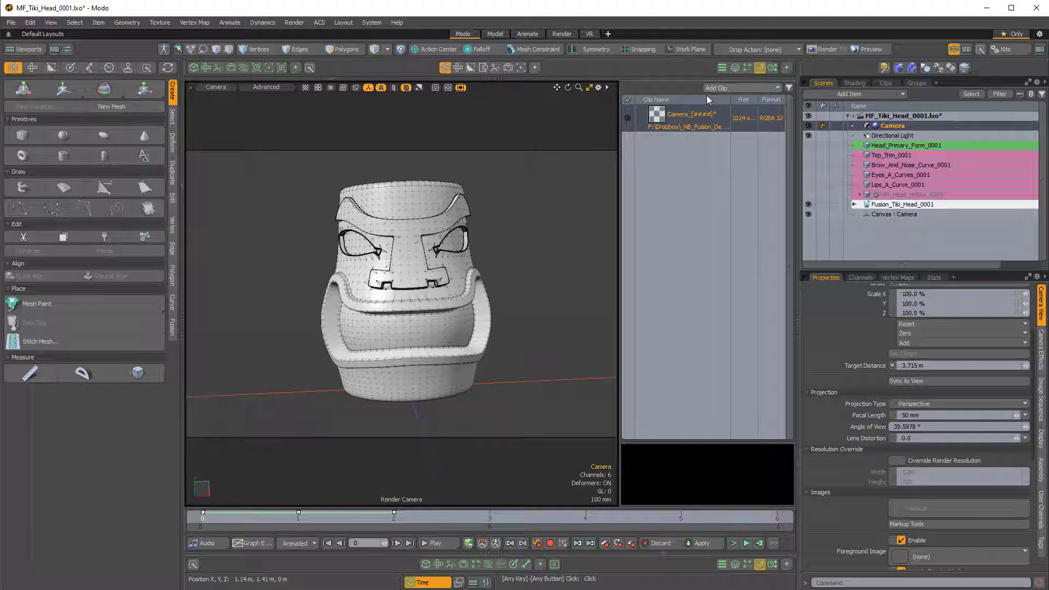
{"action": "double_click", "coordinate": [660, 121]}
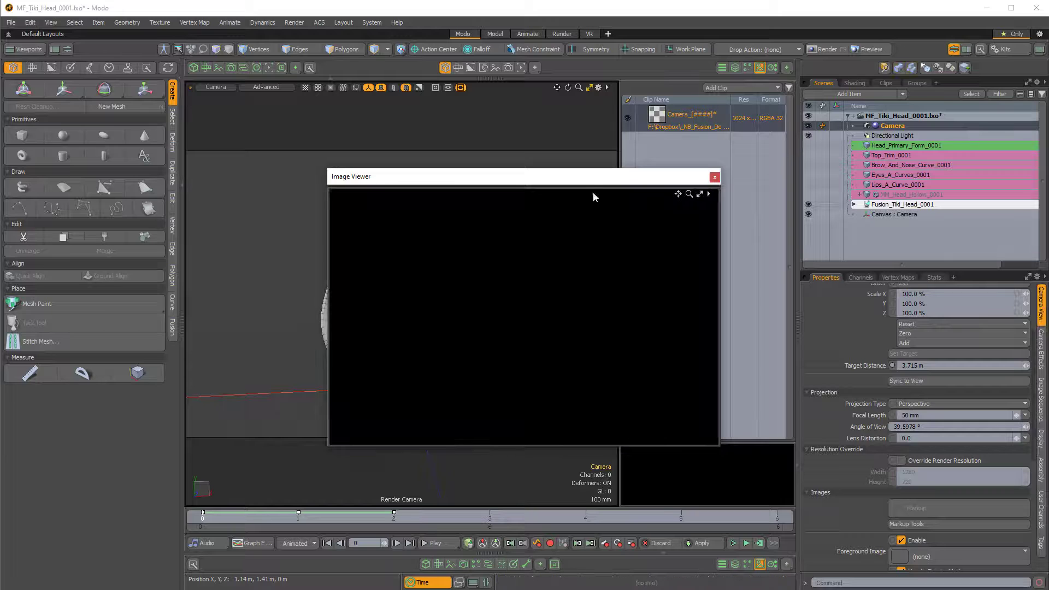
Close the Image Viewer and the clips list to widen the camera viewport.
{"action": "left_click_drag", "start_coordinate": [593, 179], "coordinate": [487, 146]}
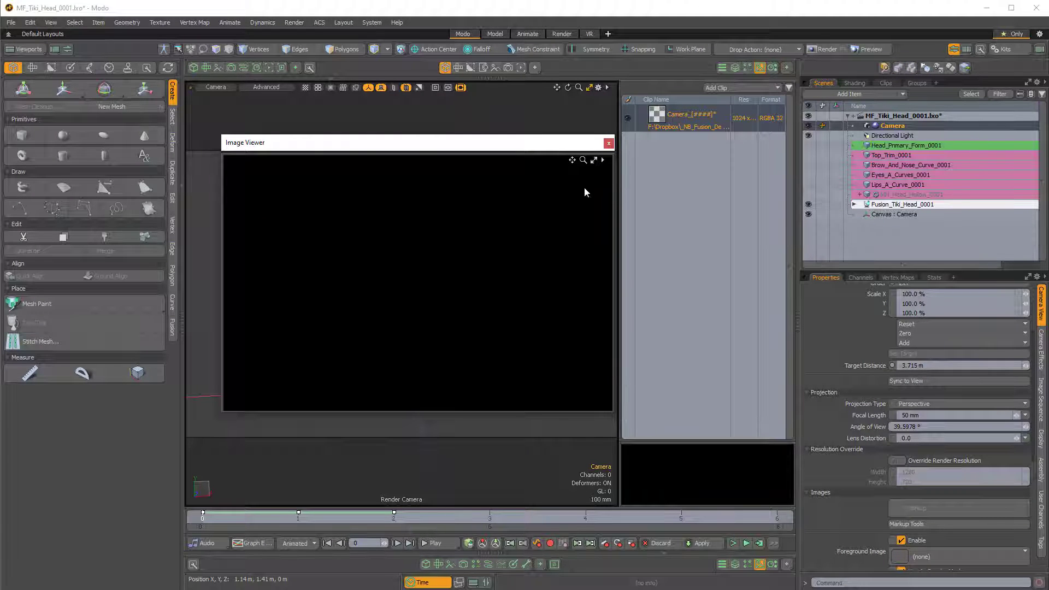
{"action": "left_click", "coordinate": [609, 143]}
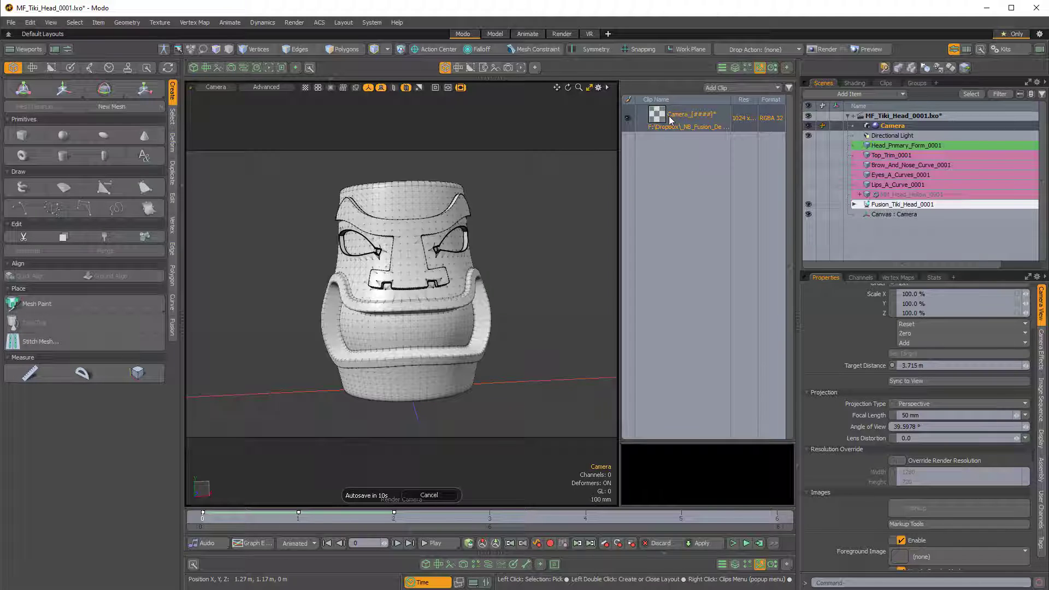
{"action": "left_click", "coordinate": [761, 66]}
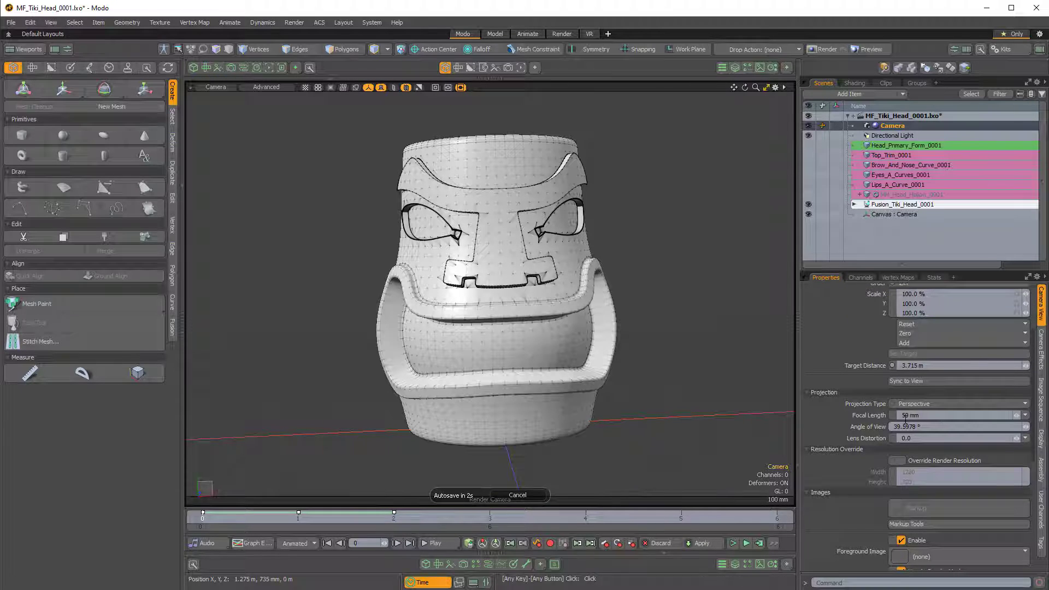
Open the Markup palette, move it aside, and choose a small brush in red.
{"action": "left_click", "coordinate": [925, 525]}
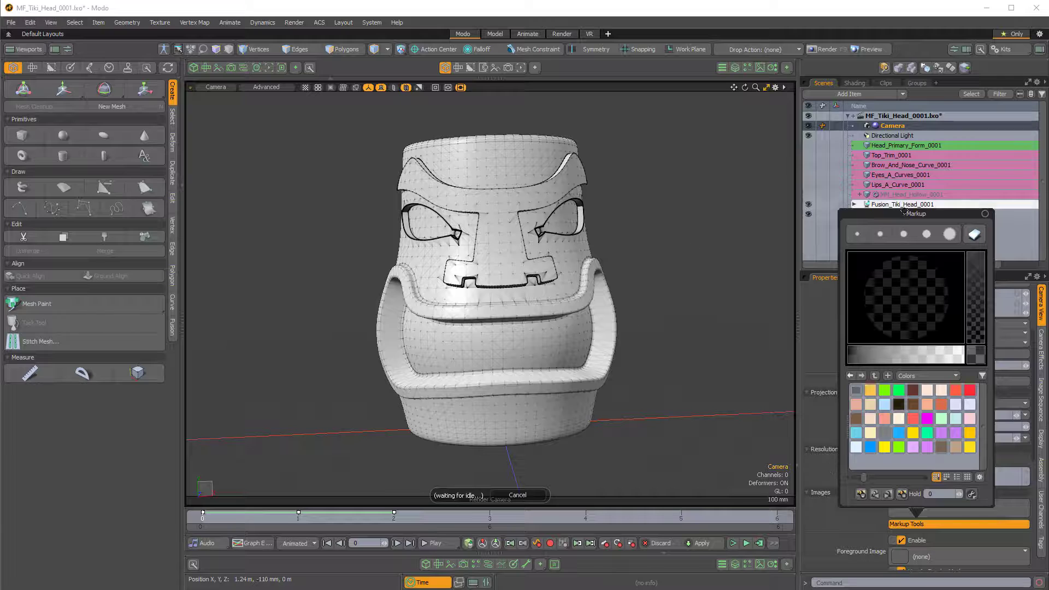
{"action": "left_click_drag", "start_coordinate": [900, 214], "coordinate": [260, 131]}
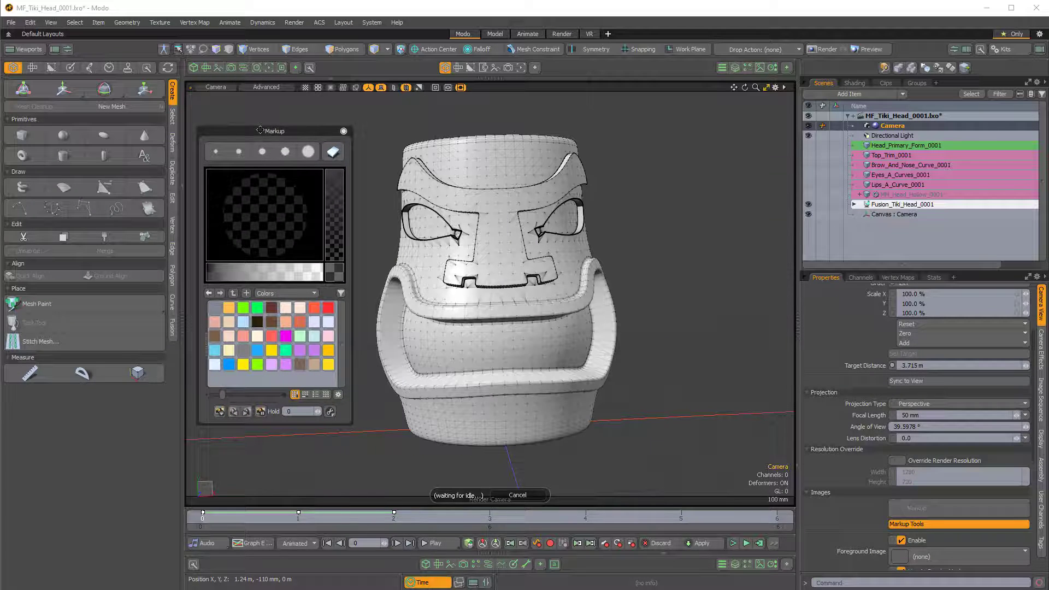
{"action": "mouse_move", "coordinate": [503, 199]}
{"action": "left_mouse_down", "text": "alt"}
{"action": "mouse_move", "coordinate": [551, 372]}
{"action": "mouse_move", "coordinate": [496, 367]}
{"action": "mouse_move", "coordinate": [361, 235]}
{"action": "left_mouse_up", "text": "alt"}
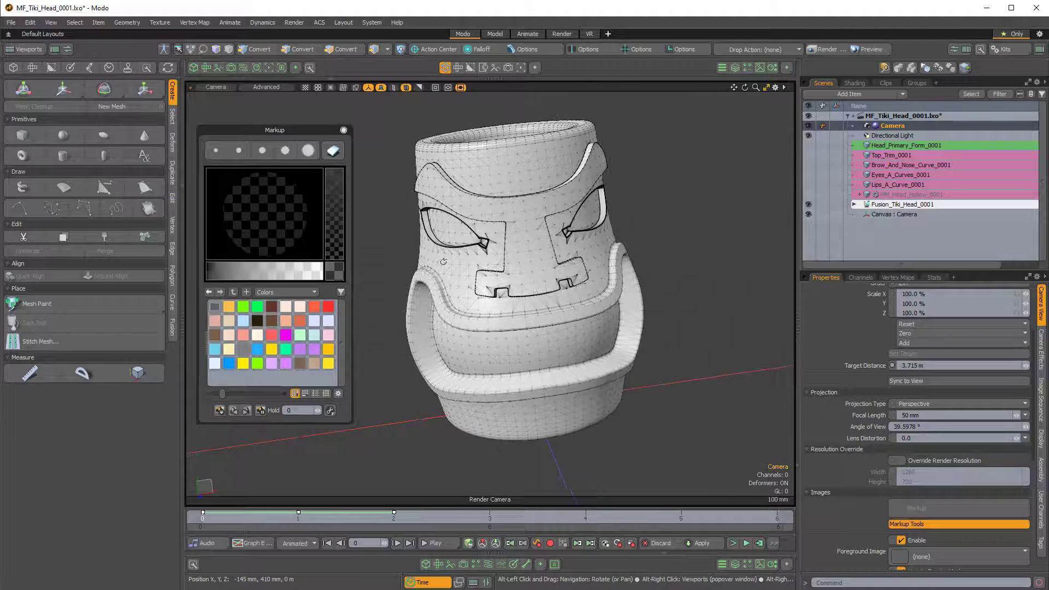
{"action": "left_click", "coordinate": [241, 152]}
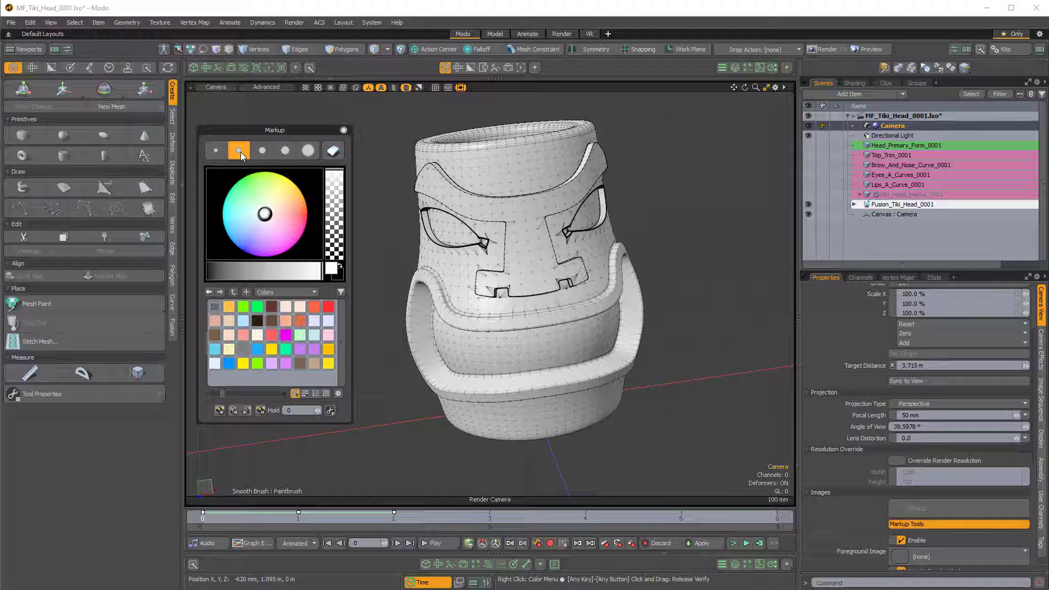
{"action": "left_click_drag", "start_coordinate": [273, 209], "coordinate": [308, 215]}
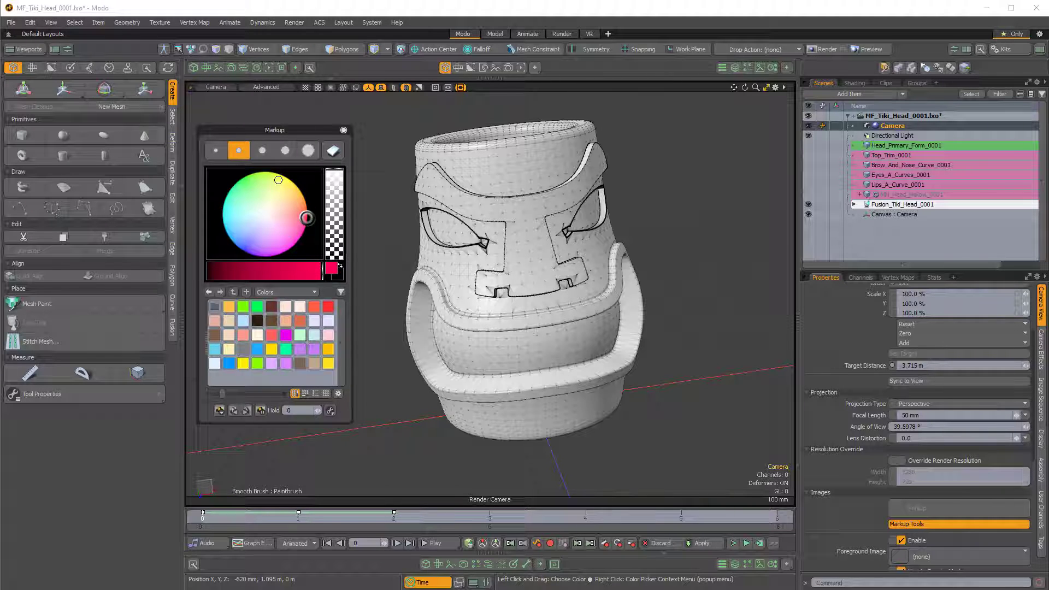
Paint red strokes: a zigzag under the mouth, a forehead arc, and a right horn.
{"action": "mouse_move", "coordinate": [579, 360]}
{"action": "left_mouse_down", "text": "alt"}
{"action": "mouse_move", "coordinate": [611, 381]}
{"action": "mouse_move", "coordinate": [607, 371]}
{"action": "mouse_move", "coordinate": [623, 376]}
{"action": "mouse_move", "coordinate": [503, 309]}
{"action": "mouse_move", "coordinate": [514, 316]}
{"action": "left_mouse_up", "text": "alt"}
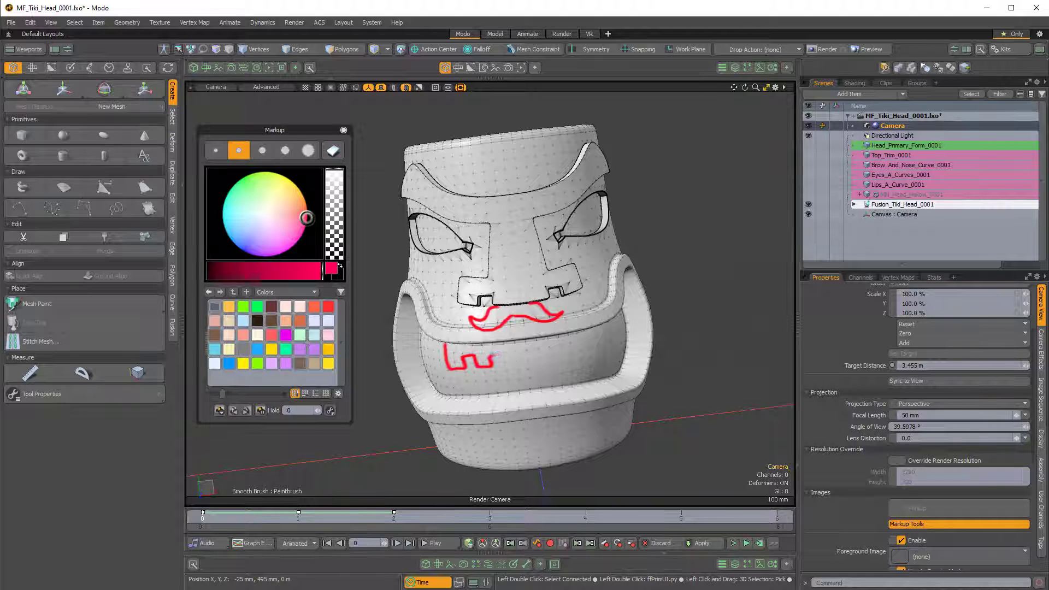
{"action": "left_click_drag", "start_coordinate": [559, 355], "coordinate": [576, 348]}
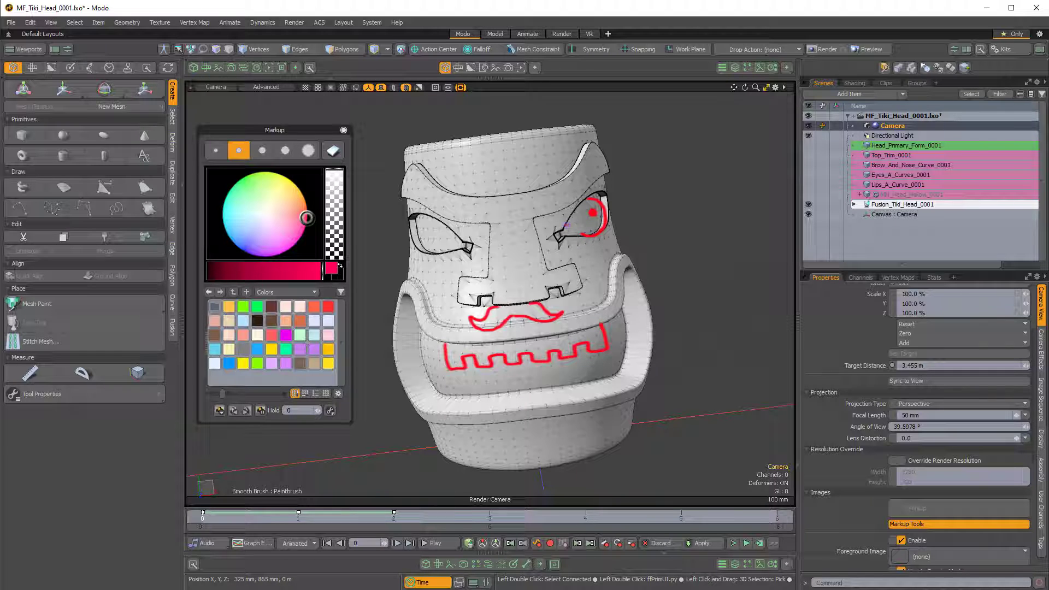
{"action": "mouse_move", "coordinate": [478, 170]}
{"action": "left_mouse_down"}
{"action": "mouse_move", "coordinate": [528, 160]}
{"action": "mouse_move", "coordinate": [479, 170]}
{"action": "mouse_move", "coordinate": [503, 166]}
{"action": "left_mouse_up"}
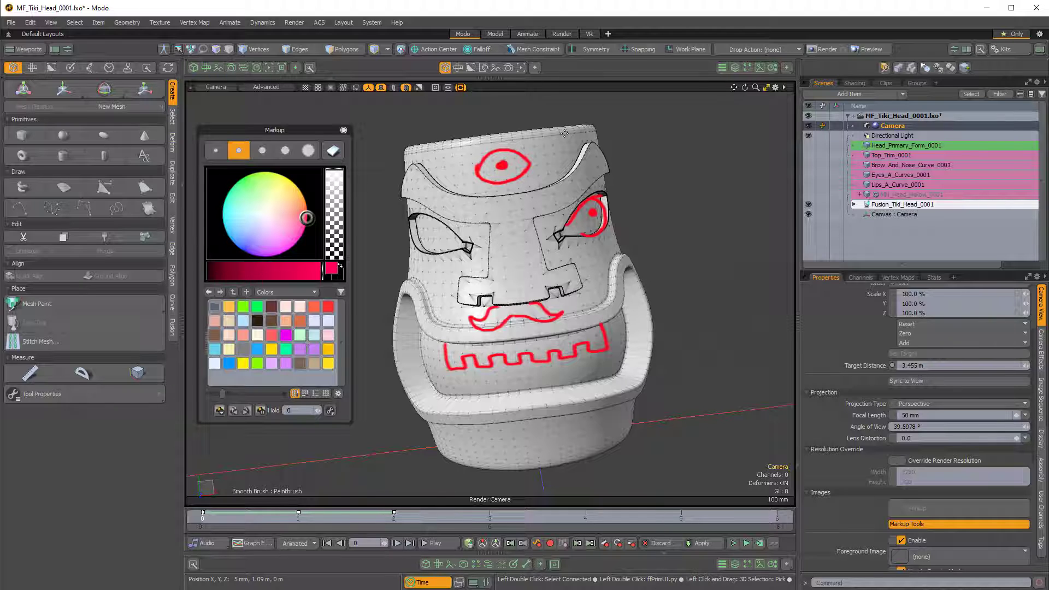
{"action": "left_click_drag", "start_coordinate": [608, 111], "coordinate": [605, 164]}
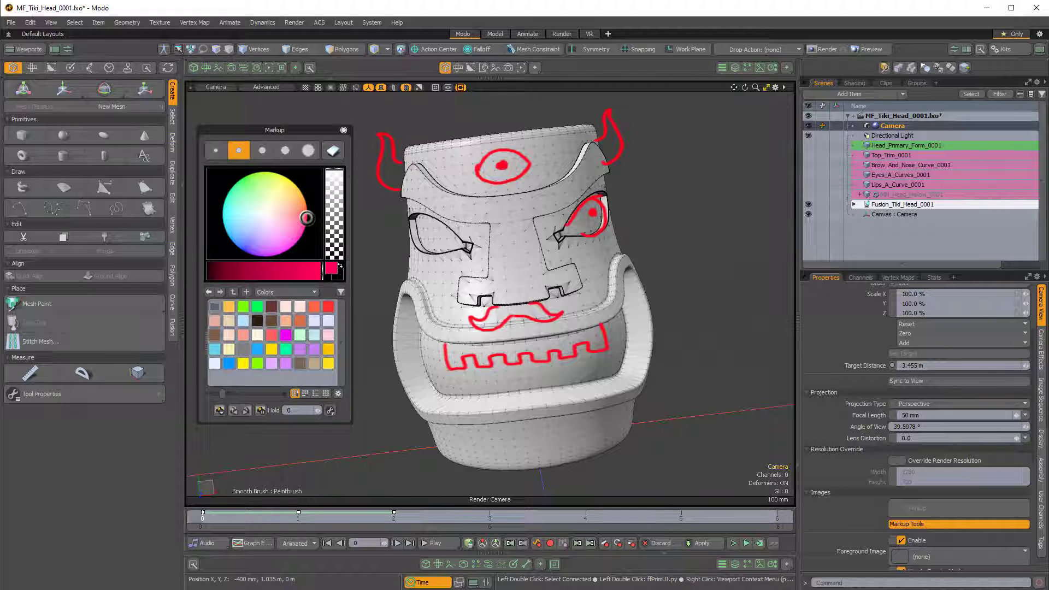
Add a red stroke at the head's top right and fill the right eye yellow-green.
{"action": "mouse_move", "coordinate": [569, 139]}
{"action": "left_mouse_down"}
{"action": "mouse_move", "coordinate": [448, 205]}
{"action": "mouse_move", "coordinate": [474, 203]}
{"action": "mouse_move", "coordinate": [433, 261]}
{"action": "mouse_move", "coordinate": [411, 214]}
{"action": "mouse_move", "coordinate": [420, 225]}
{"action": "mouse_move", "coordinate": [435, 216]}
{"action": "mouse_move", "coordinate": [446, 244]}
{"action": "mouse_move", "coordinate": [456, 208]}
{"action": "mouse_move", "coordinate": [467, 233]}
{"action": "mouse_move", "coordinate": [453, 240]}
{"action": "mouse_move", "coordinate": [474, 248]}
{"action": "left_mouse_up"}
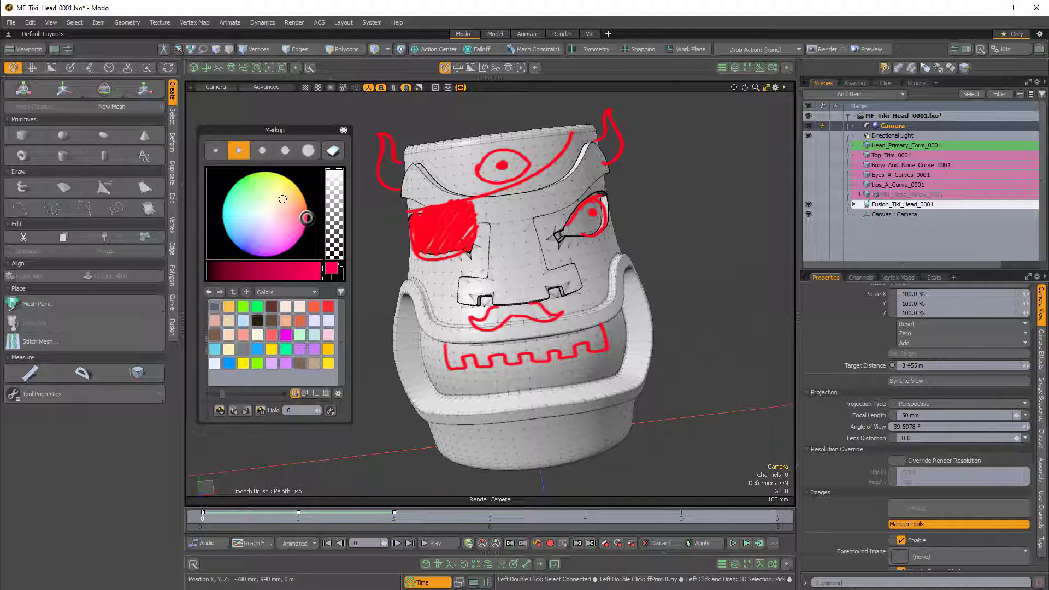
{"action": "left_click_drag", "start_coordinate": [281, 192], "coordinate": [264, 175]}
{"action": "left_click_drag", "start_coordinate": [579, 210], "coordinate": [590, 204]}
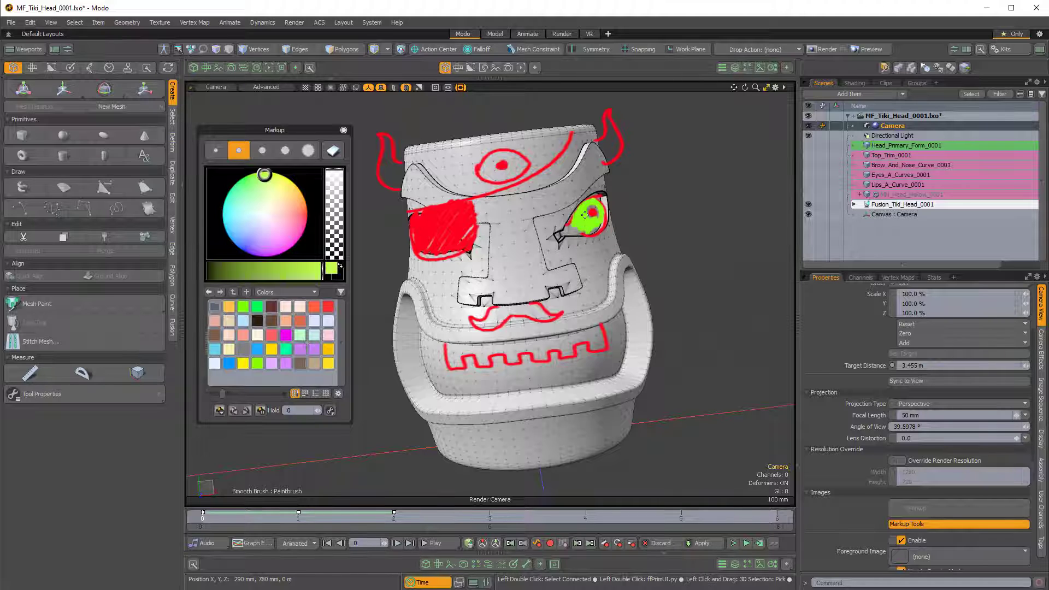
In red, extend the teeth line, outline the left side and squiggle the chin.
{"action": "left_click_drag", "start_coordinate": [295, 208], "coordinate": [307, 218]}
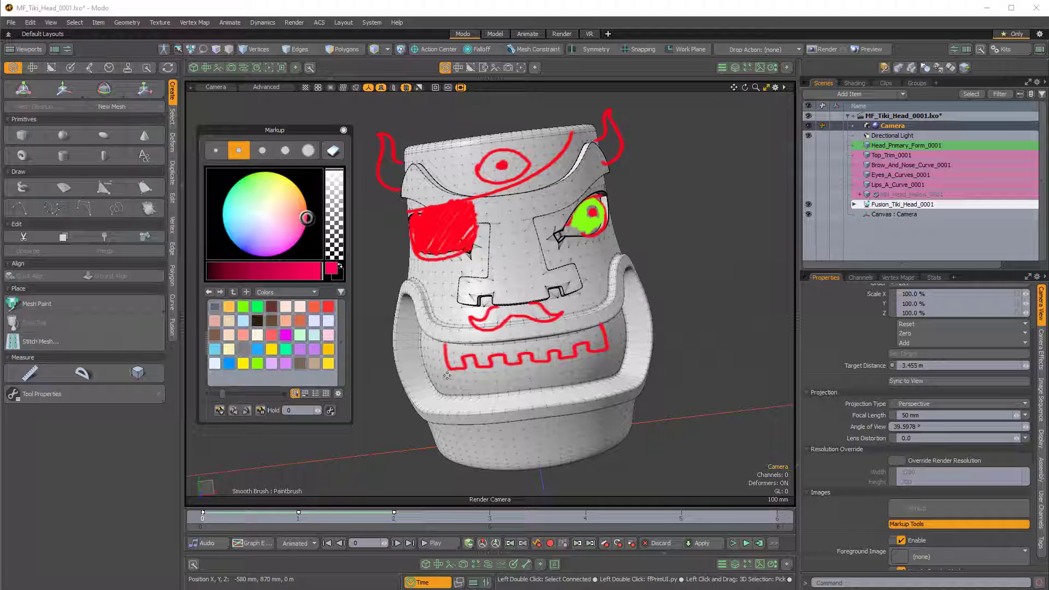
{"action": "left_click_drag", "start_coordinate": [446, 368], "coordinate": [443, 382]}
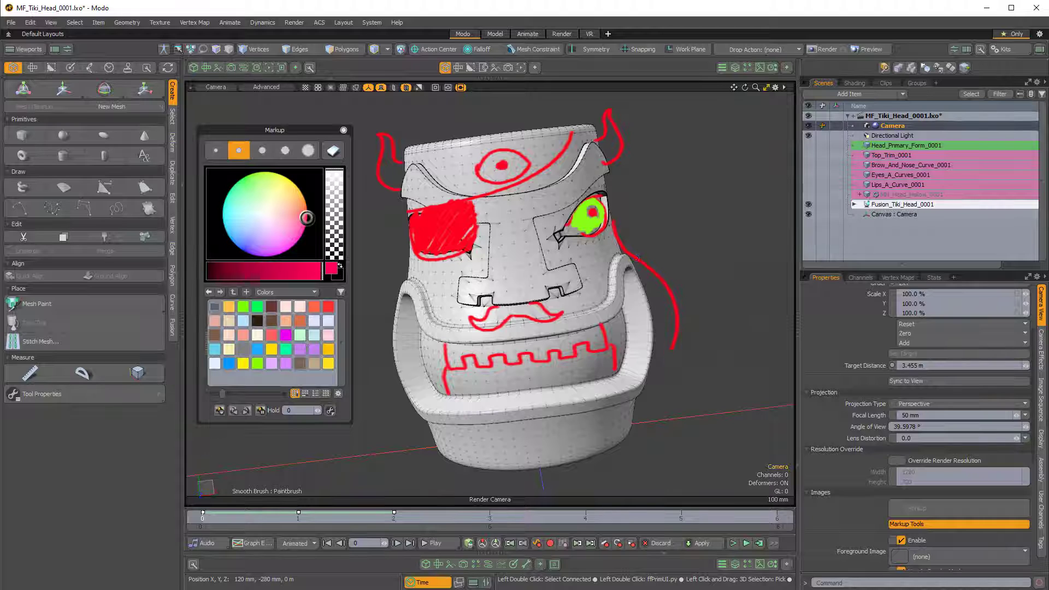
{"action": "mouse_move", "coordinate": [388, 300]}
{"action": "left_mouse_down"}
{"action": "mouse_move", "coordinate": [376, 349]}
{"action": "mouse_move", "coordinate": [432, 442]}
{"action": "left_mouse_up"}
{"action": "mouse_move", "coordinate": [521, 435]}
{"action": "left_mouse_down"}
{"action": "mouse_move", "coordinate": [546, 459]}
{"action": "mouse_move", "coordinate": [565, 441]}
{"action": "mouse_move", "coordinate": [574, 422]}
{"action": "left_mouse_up"}
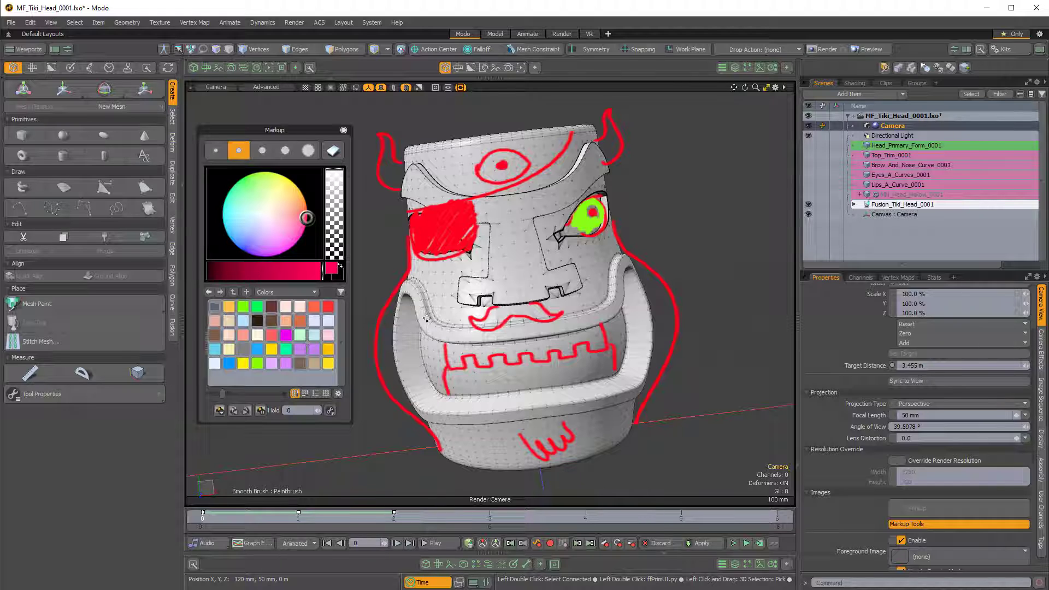
Erase the forehead eye and part of the eye patch, then undo the erasing.
{"action": "left_click", "coordinate": [334, 150]}
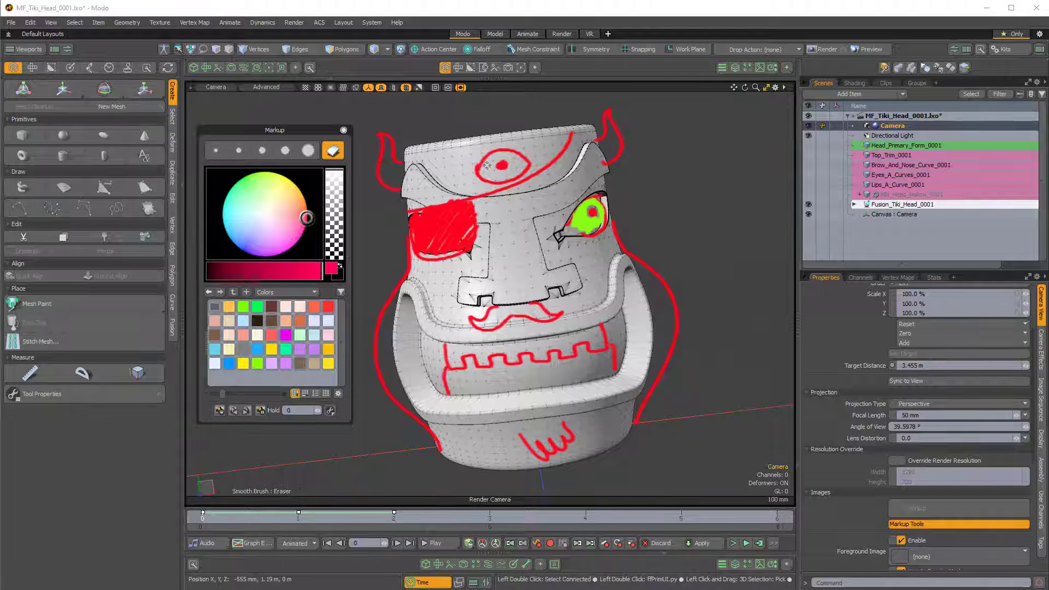
{"action": "left_click_drag", "start_coordinate": [538, 173], "coordinate": [499, 158]}
{"action": "mouse_move", "coordinate": [437, 210]}
{"action": "left_mouse_down"}
{"action": "mouse_move", "coordinate": [465, 224]}
{"action": "mouse_move", "coordinate": [459, 241]}
{"action": "left_mouse_up"}
{"action": "key", "text": "ctrl+z"}
{"action": "key", "text": "ctrl+z"}
{"action": "key", "text": "ctrl+z"}
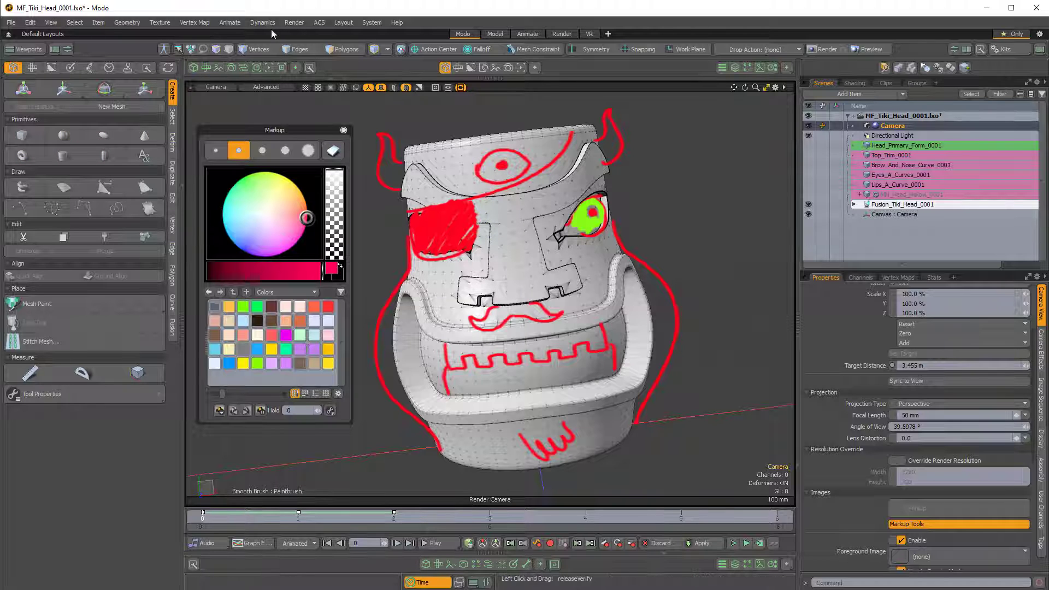
{"action": "left_click", "coordinate": [161, 24]}
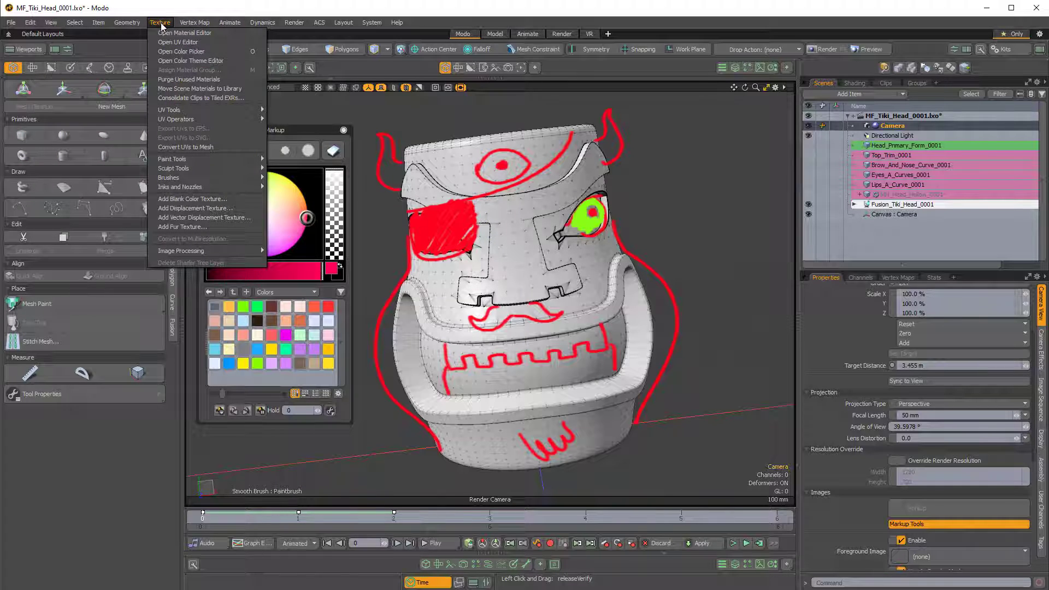
{"action": "mouse_move", "coordinate": [203, 248]}
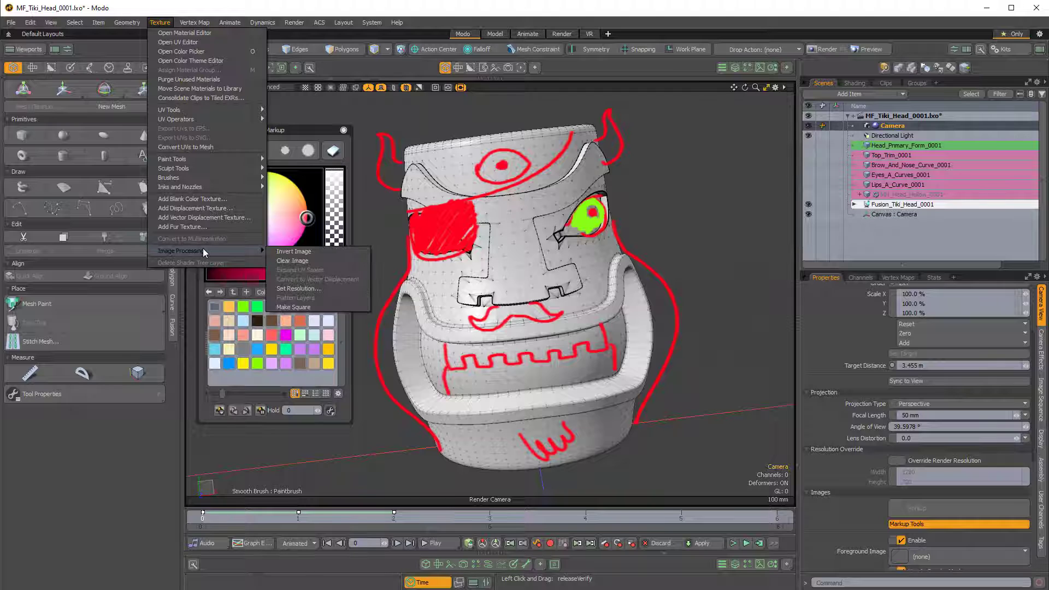
{"action": "left_click", "coordinate": [290, 260]}
{"action": "key", "text": "ctrl+z"}
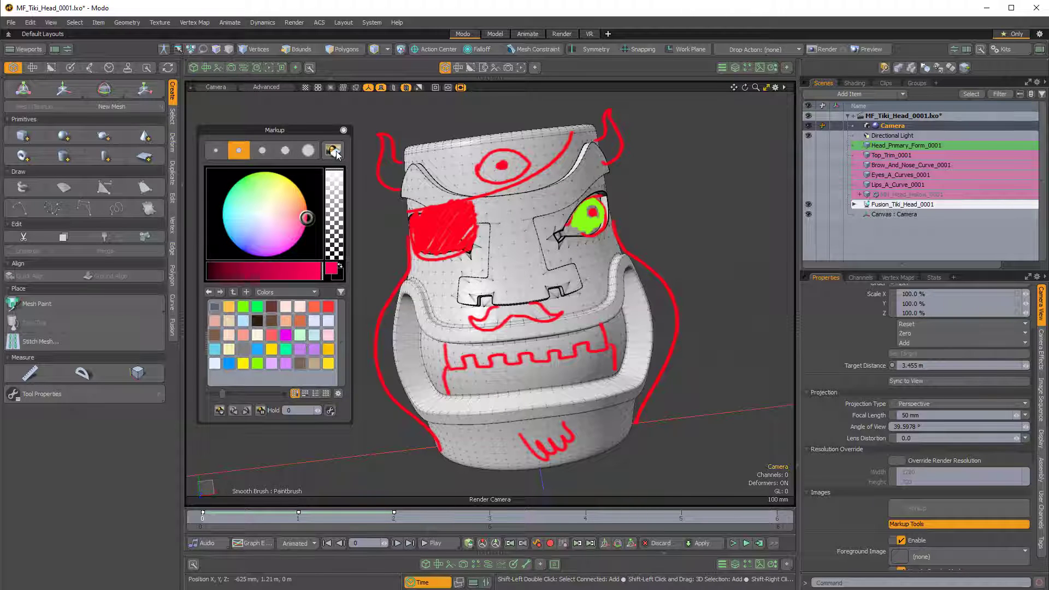
{"action": "left_click", "coordinate": [333, 151]}
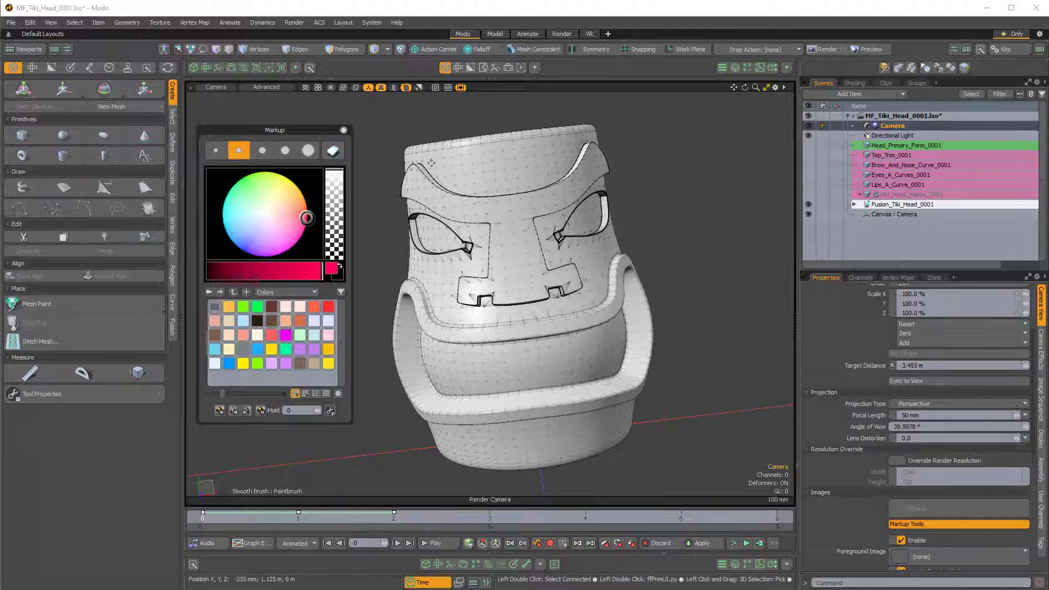
{"action": "key", "text": "ctrl+z"}
{"action": "left_click", "coordinate": [334, 152]}
{"action": "key", "text": "ctrl+z"}
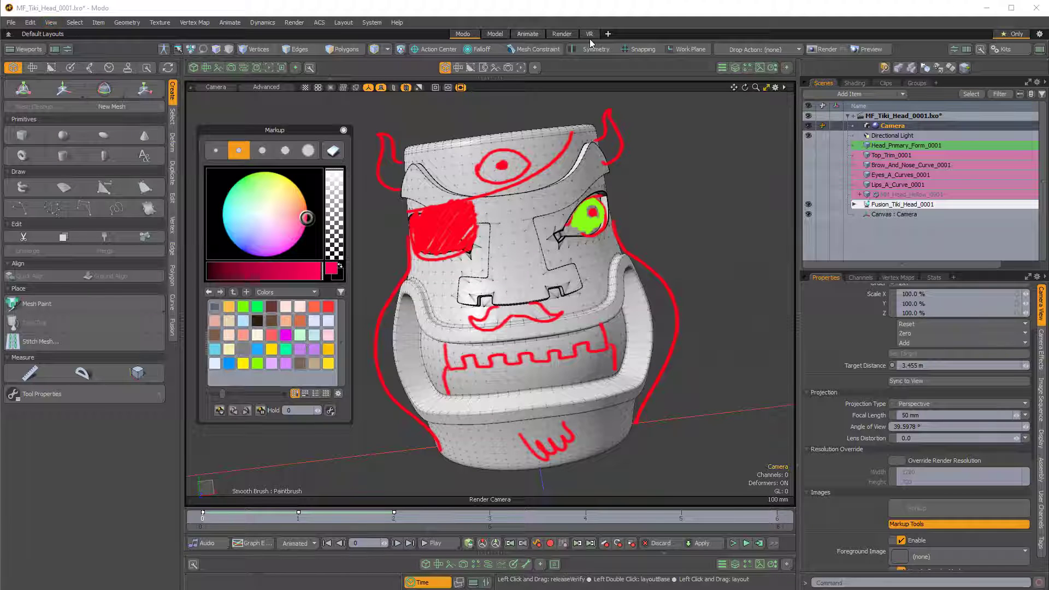
Show the clips list, view the camera markup clip in the Image Viewer, then close it.
{"action": "left_click", "coordinate": [761, 69]}
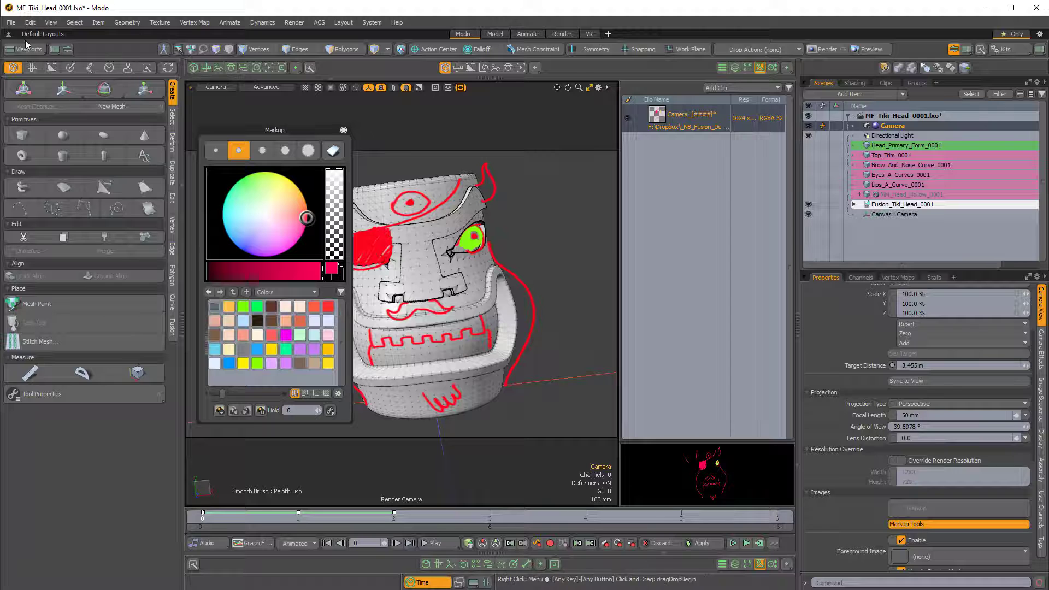
{"action": "left_click", "coordinate": [10, 22]}
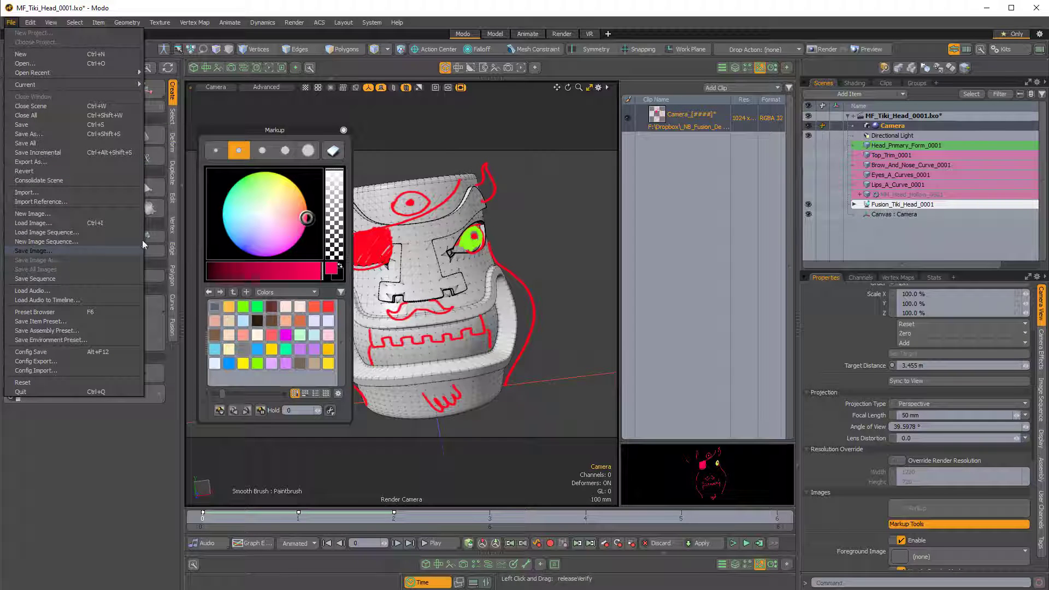
{"action": "right_click", "coordinate": [667, 114]}
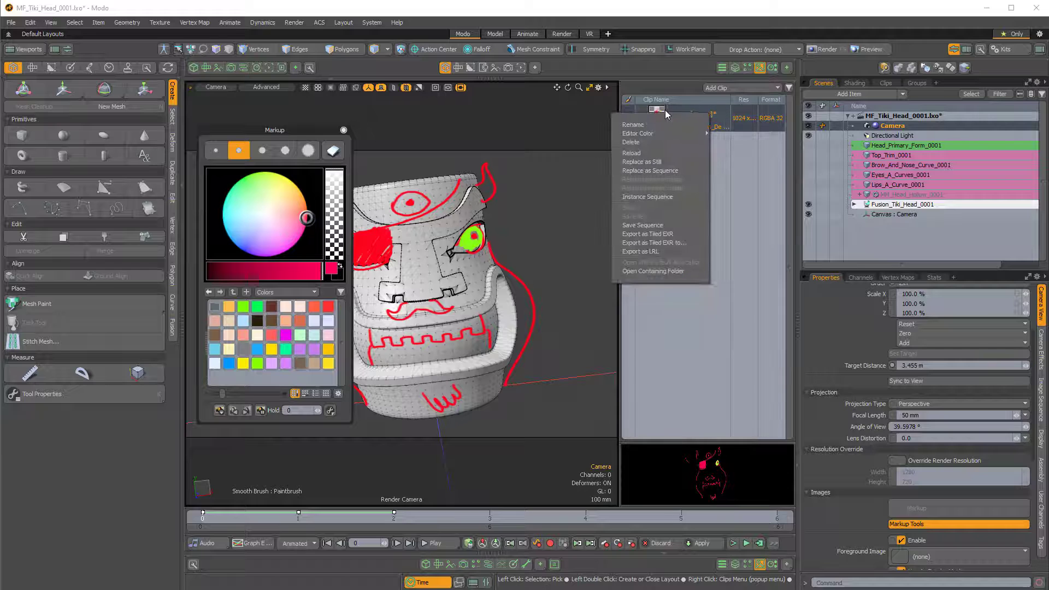
{"action": "left_click", "coordinate": [668, 116]}
{"action": "double_click", "coordinate": [657, 113]}
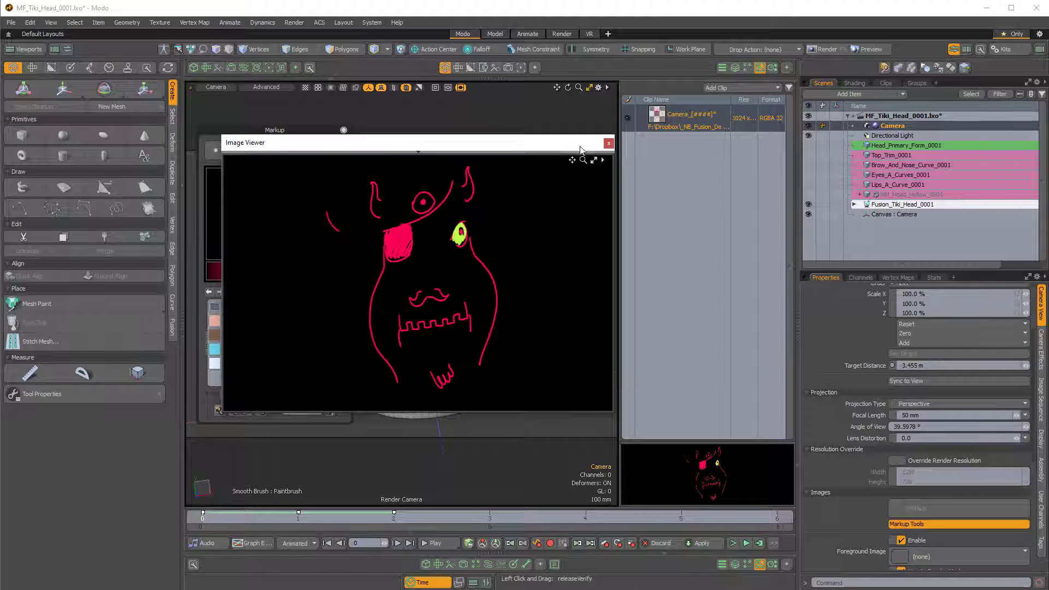
{"action": "left_click", "coordinate": [609, 143]}
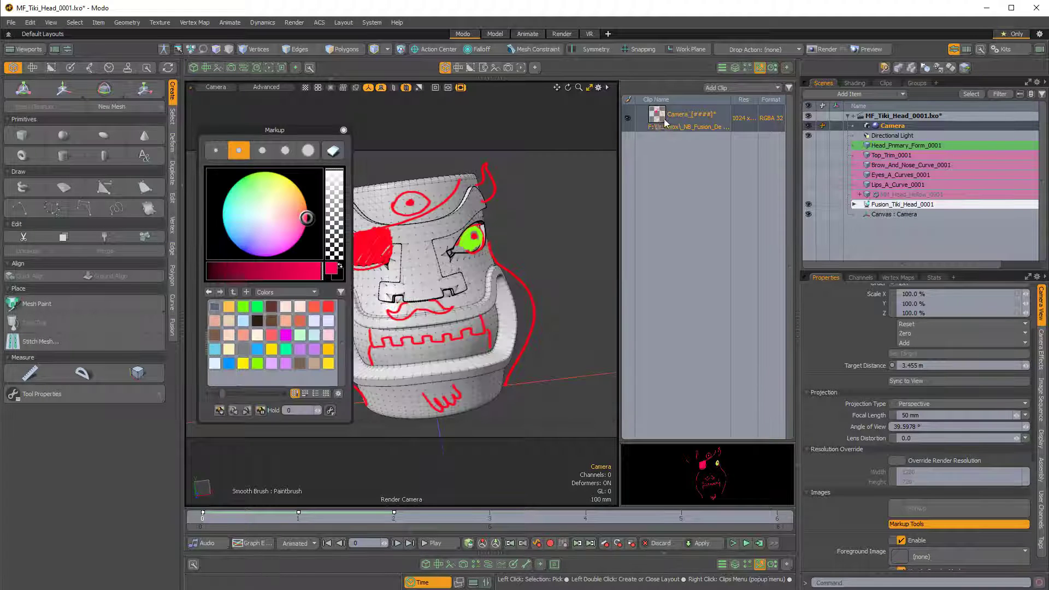
Orbit the camera around the tiki head and switch off Markup Tools.
{"action": "right_click", "coordinate": [663, 121]}
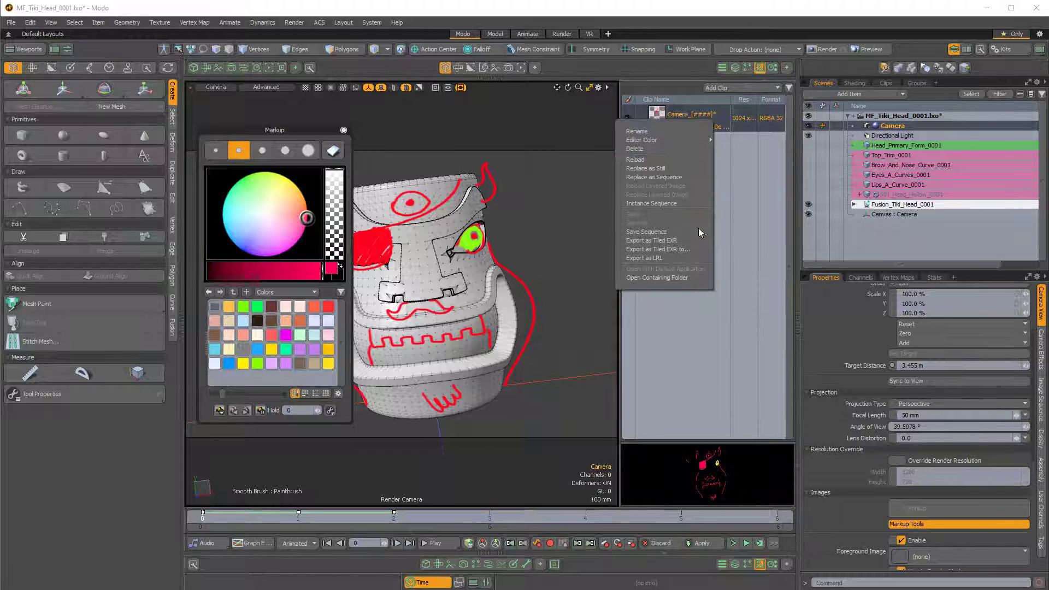
{"action": "key", "text": "Escape"}
{"action": "left_click_drag", "start_coordinate": [546, 256], "coordinate": [415, 219], "text": "alt"}
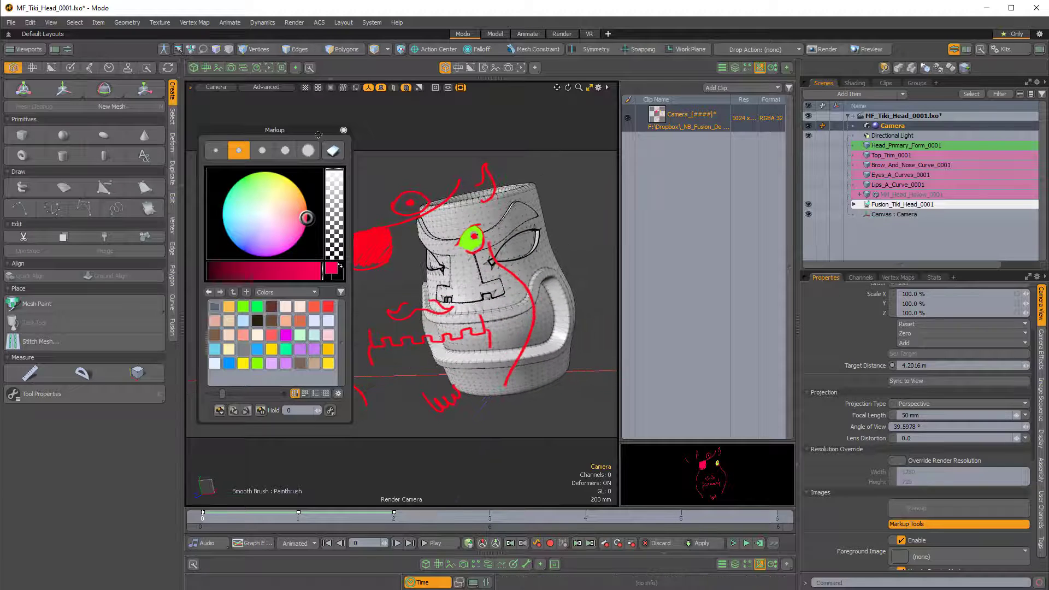
{"action": "left_click", "coordinate": [343, 130]}
{"action": "left_click_drag", "start_coordinate": [511, 263], "coordinate": [529, 241], "text": "alt"}
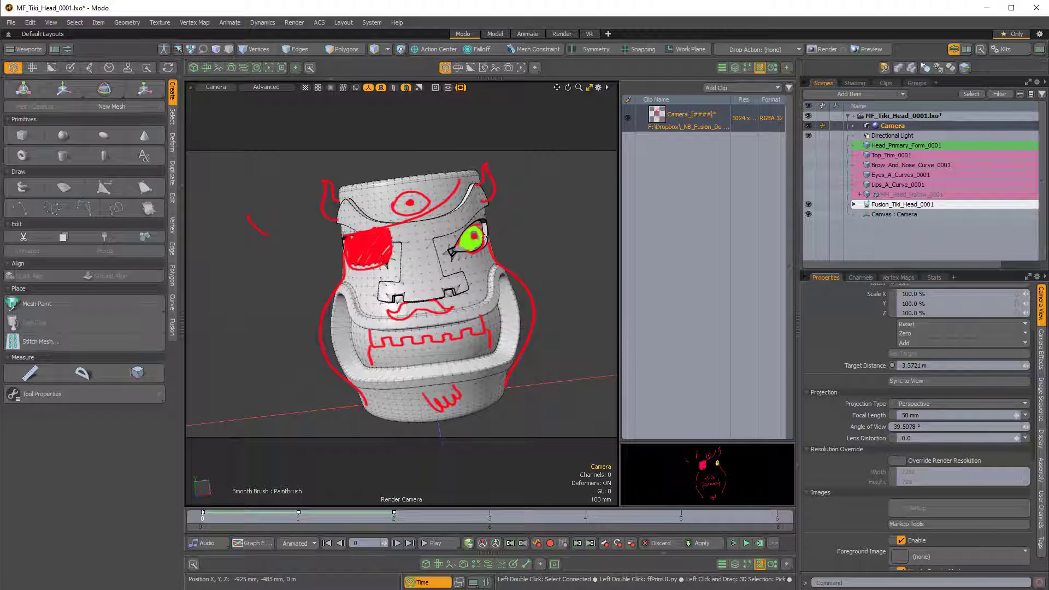
Reopen Markup Tools, move its palette off the model, and wipe all strokes.
{"action": "left_click", "coordinate": [934, 523]}
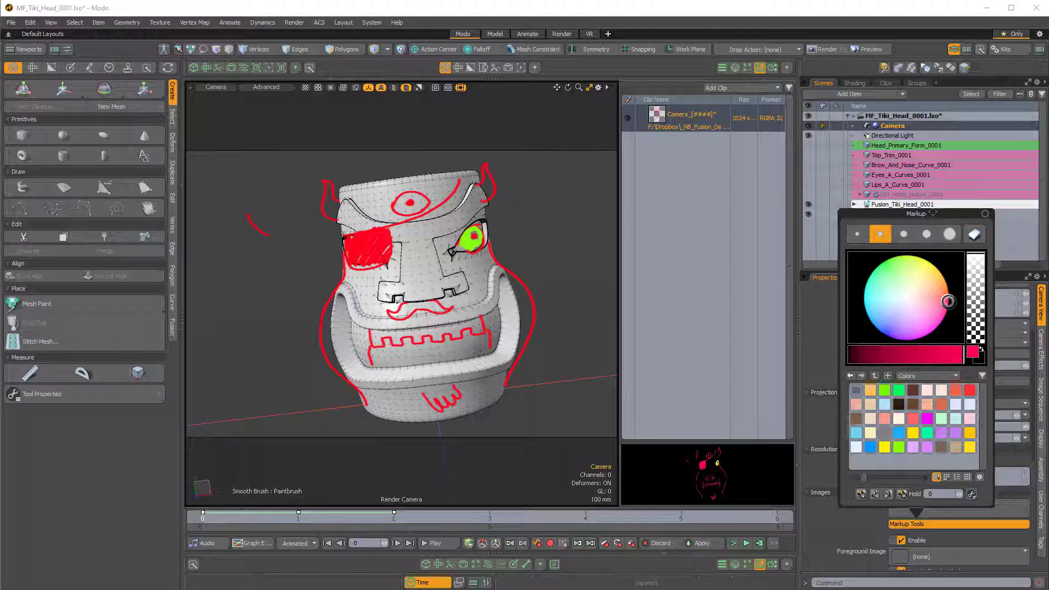
{"action": "mouse_move", "coordinate": [894, 211]}
{"action": "left_mouse_down"}
{"action": "mouse_move", "coordinate": [300, 173]}
{"action": "mouse_move", "coordinate": [246, 116]}
{"action": "left_mouse_up"}
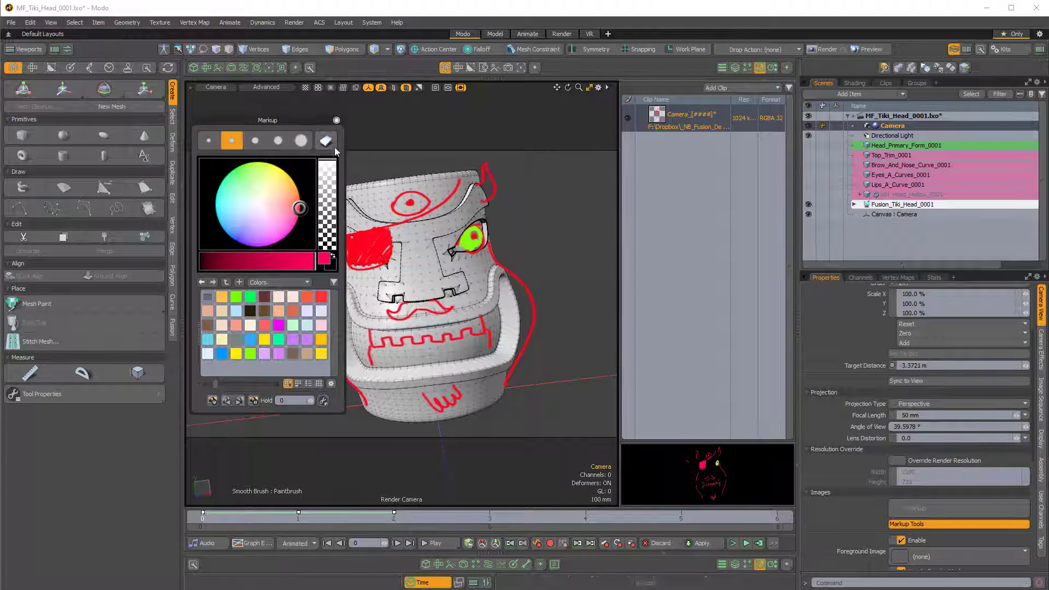
{"action": "left_click", "coordinate": [327, 140]}
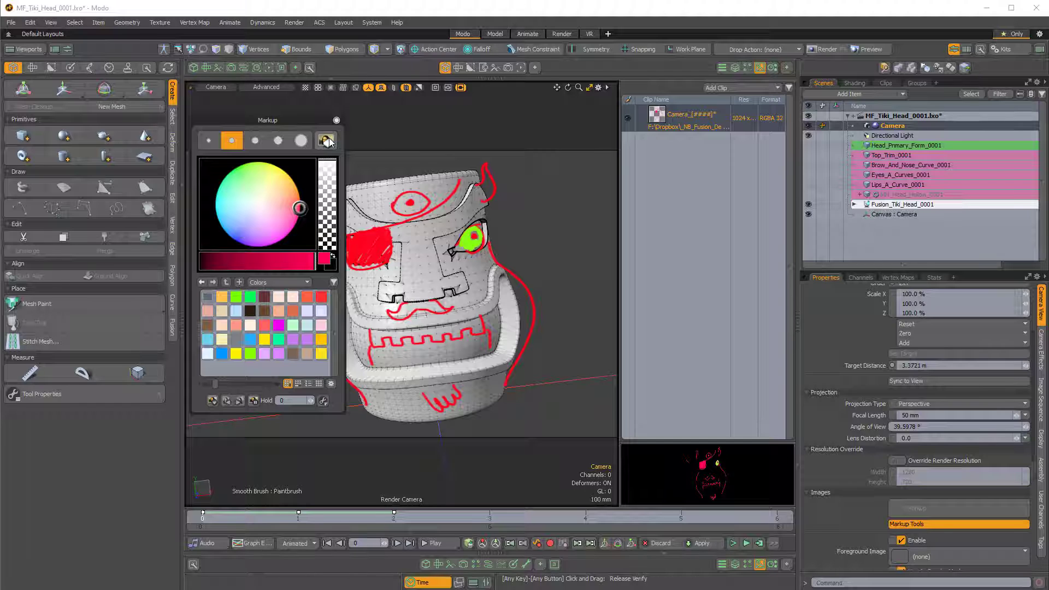
{"action": "left_click_drag", "start_coordinate": [309, 123], "coordinate": [742, 149]}
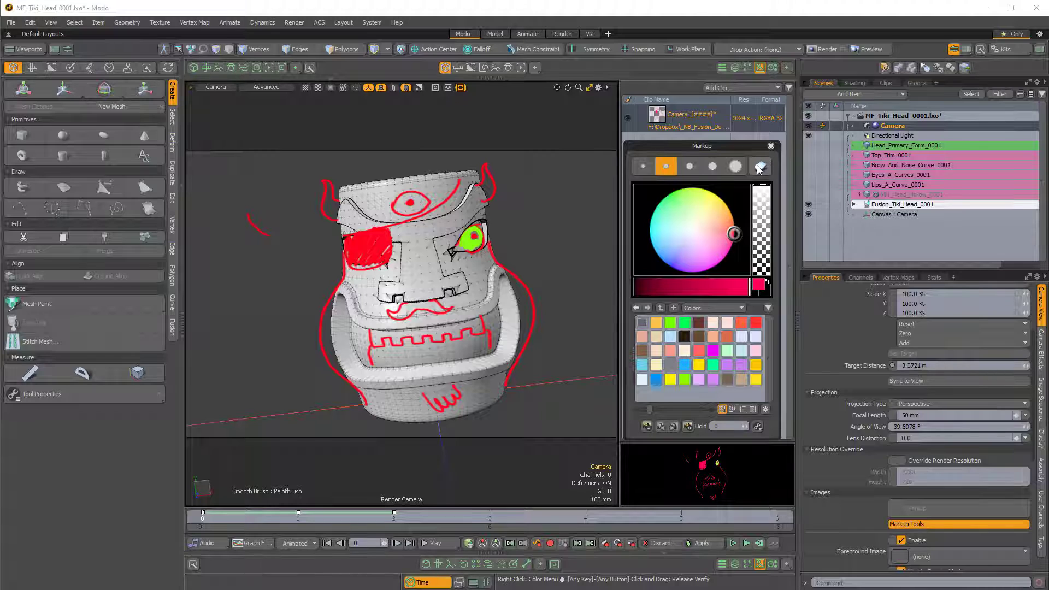
{"action": "left_click", "coordinate": [756, 165]}
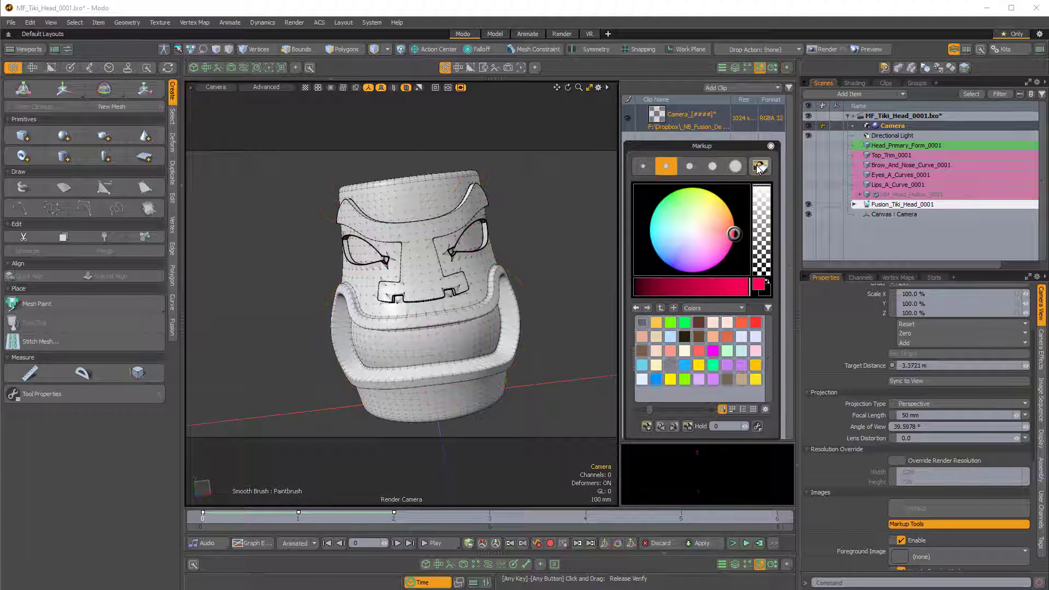